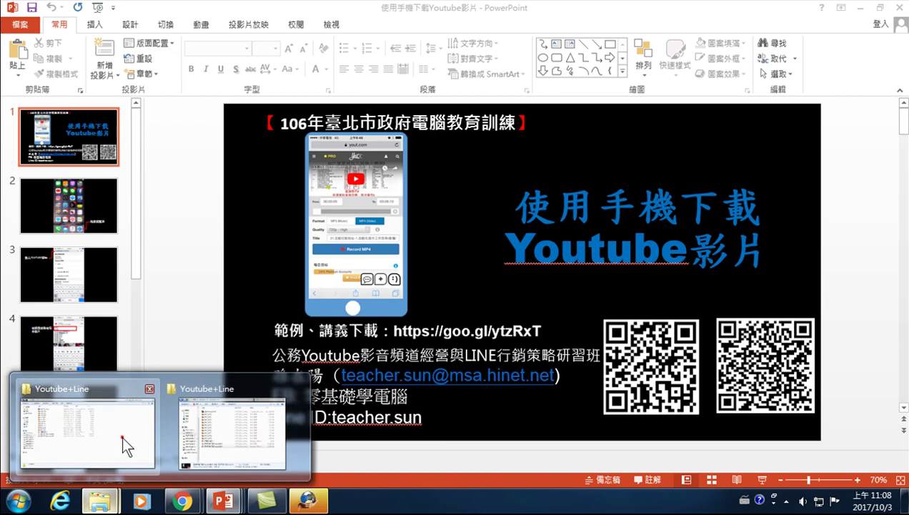
# - Leave the PowerPoint title slide and bring up the YouTube home page in Chrome
pyautogui.click(121, 436)
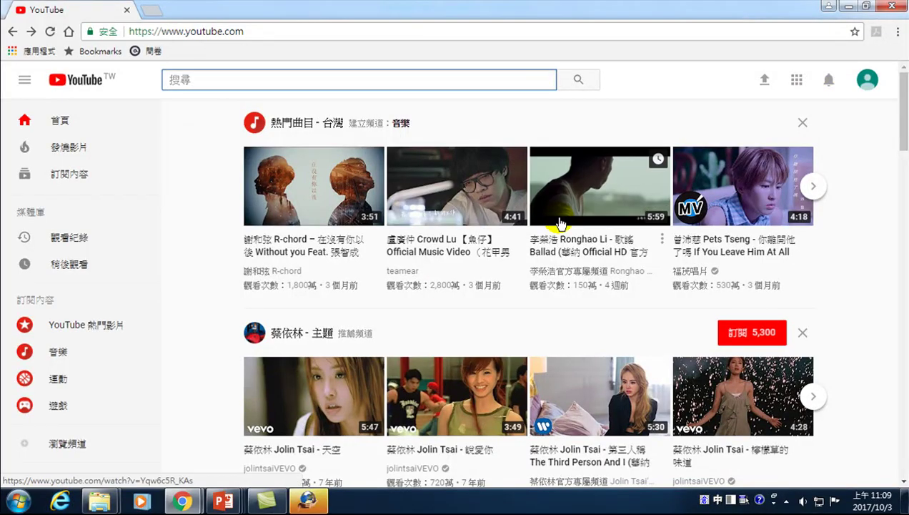
pyautogui.moveTo(764, 80)
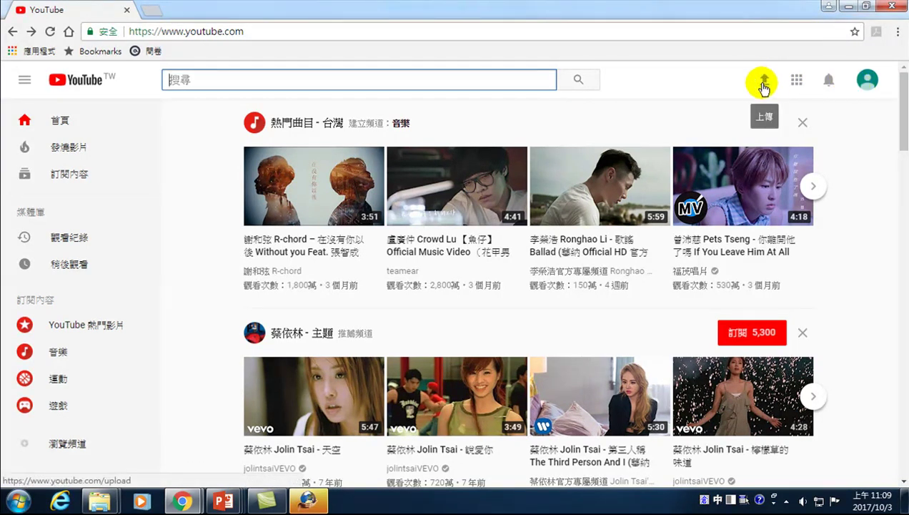
# - Upload the video 使用手機下載Youtube影片 from the D:\Youtube+Line folder
pyautogui.click(764, 84)
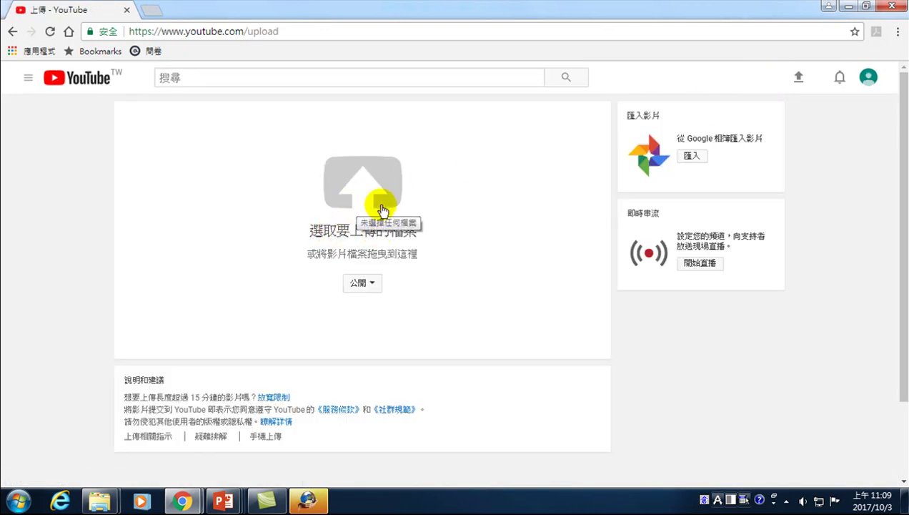
pyautogui.click(365, 188)
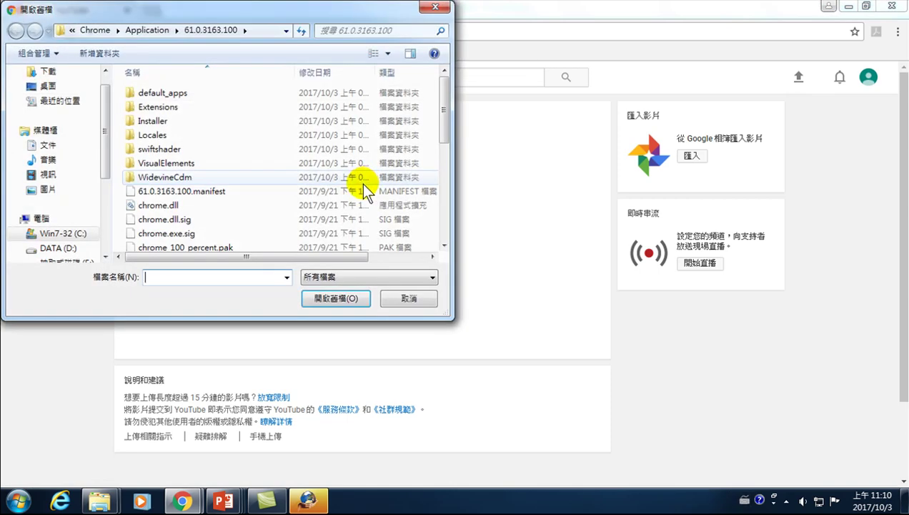
pyautogui.moveTo(103, 125)
pyautogui.mouseDown()
pyautogui.moveTo(106, 202)
pyautogui.moveTo(106, 191)
pyautogui.mouseUp()
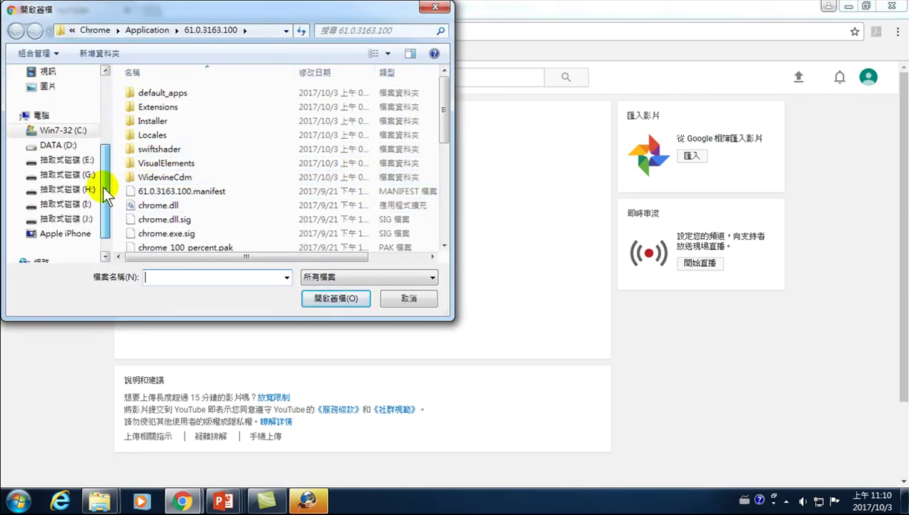
pyautogui.click(65, 144)
pyautogui.scroll(-4, 161, 215)
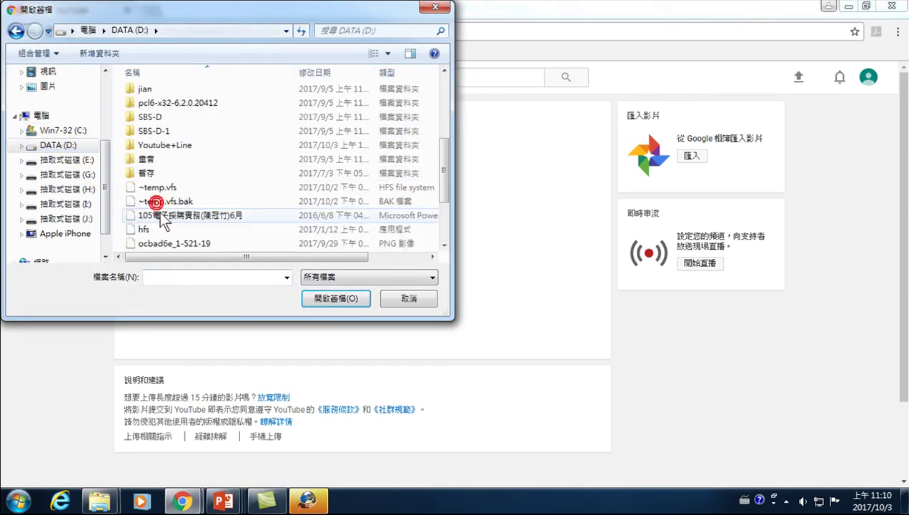
pyautogui.doubleClick(171, 145)
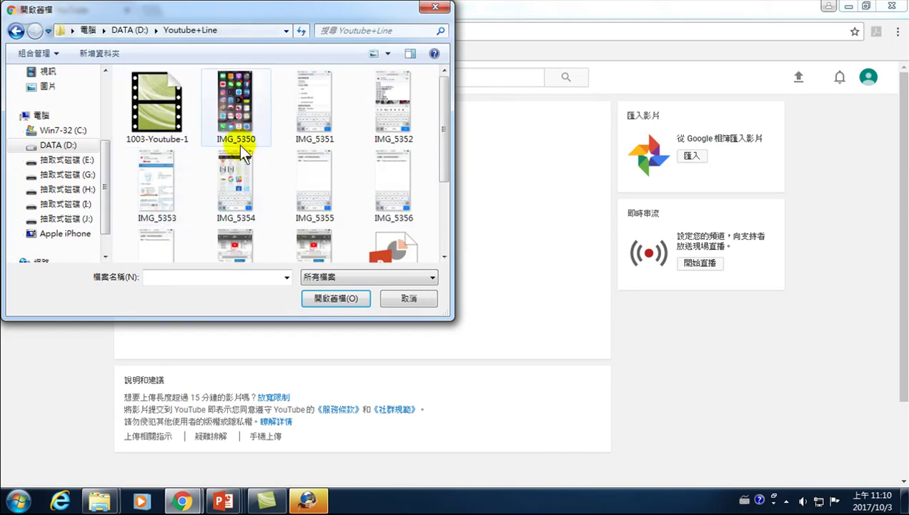
pyautogui.moveTo(444, 107); pyautogui.dragTo(449, 191)
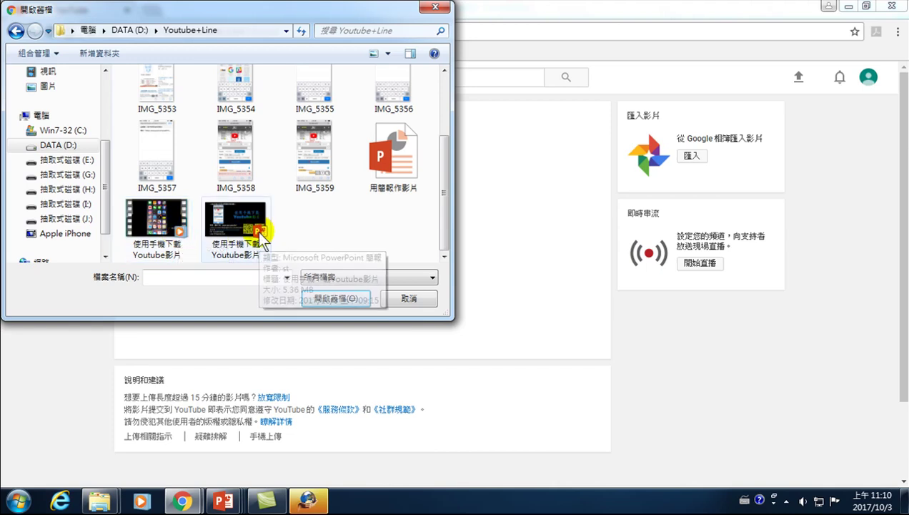
pyautogui.click(169, 230)
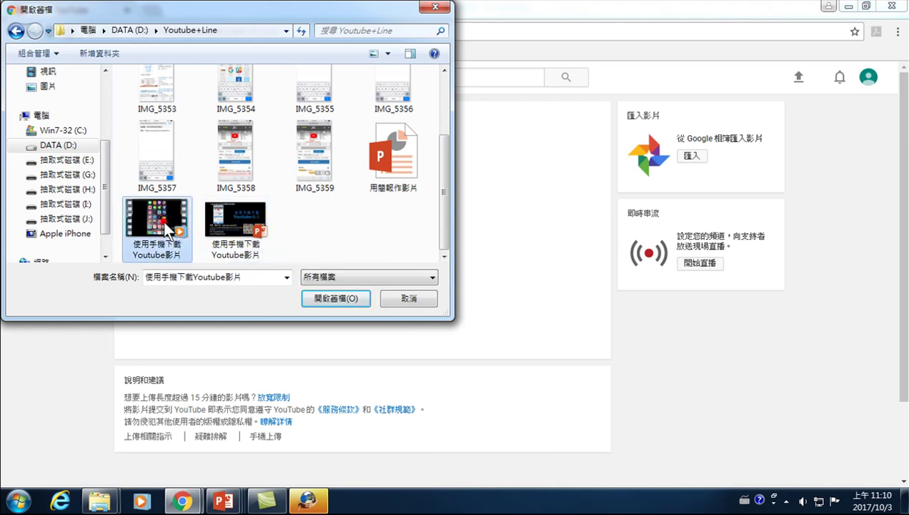
pyautogui.click(325, 304)
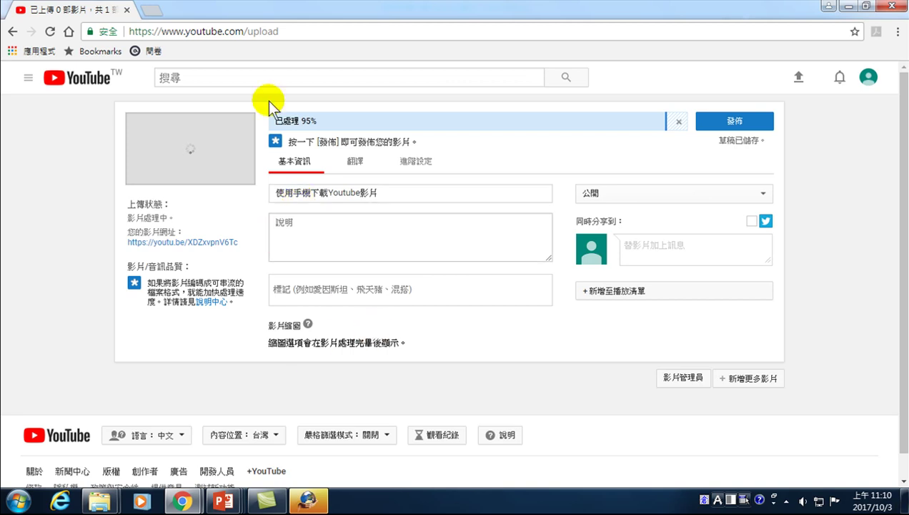
# - Enter the description 如何使用手機，下載Youtube影片。, switching input languages for 'Youtube'
pyautogui.click(296, 224)
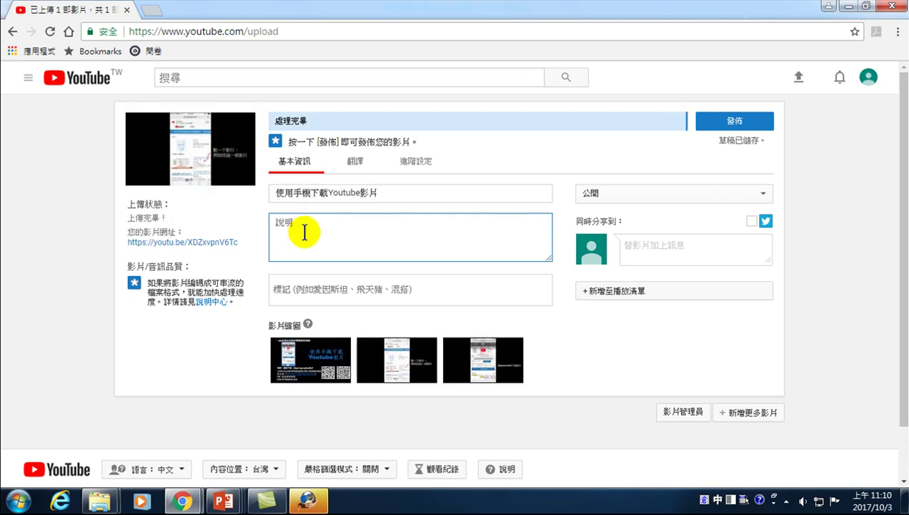
pyautogui.write('如何用')
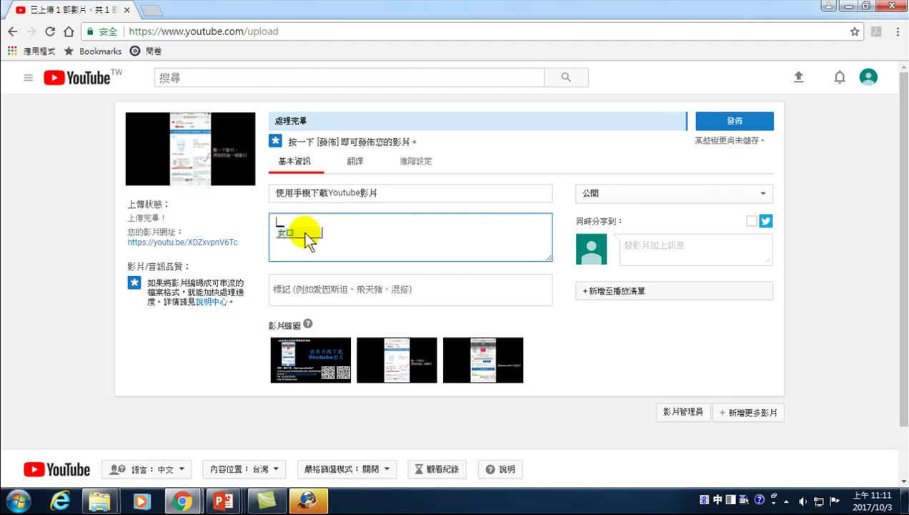
pyautogui.press('BackSpace')
pyautogui.write('使用手dvii機，')
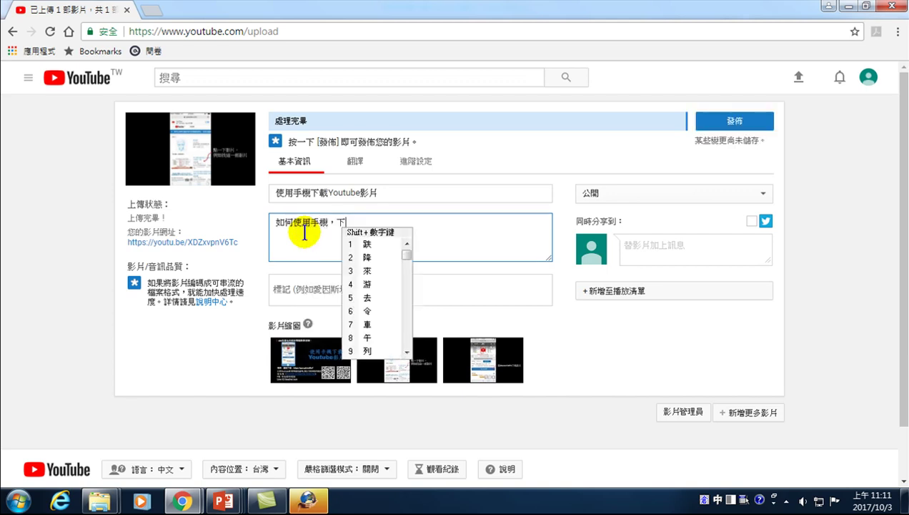
pyautogui.write('下載')
pyautogui.hotkey('ctrl', 'space')
pyautogui.write('Yo')
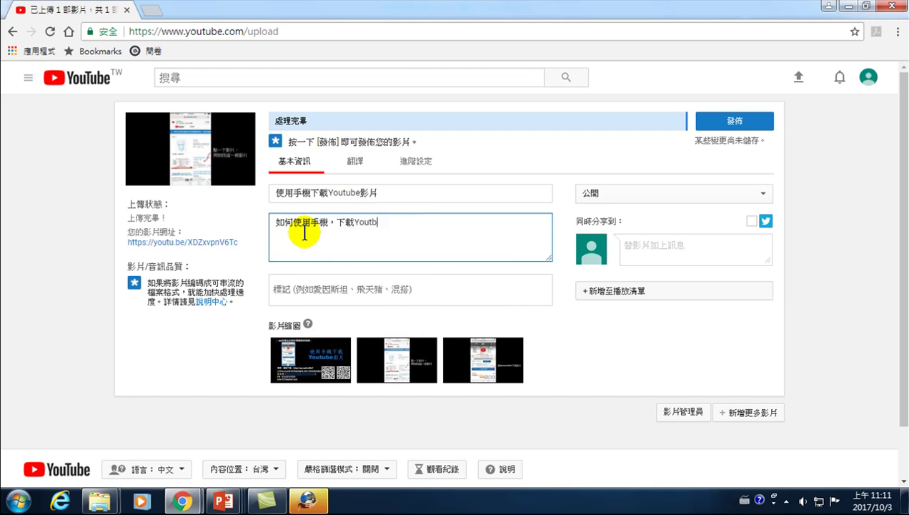
pyautogui.write('utube')
pyautogui.hotkey('ctrl', 'space')
pyautogui.write('影')
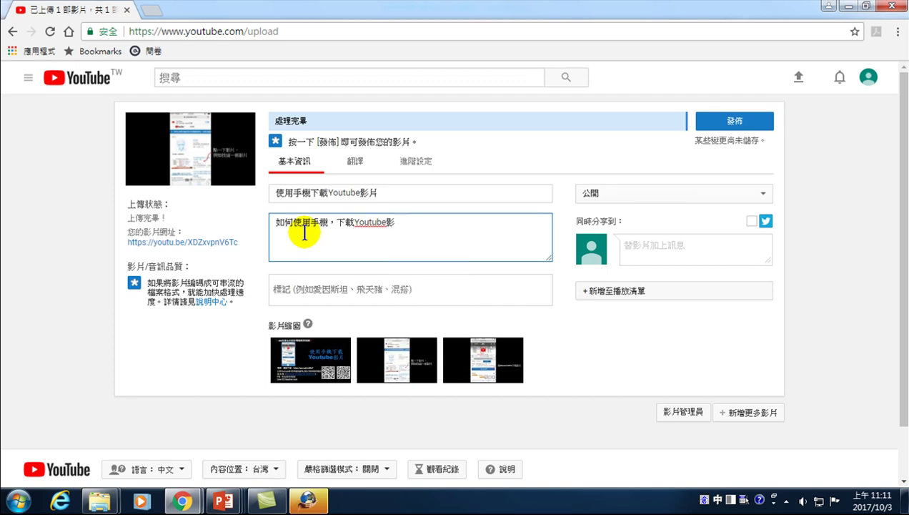
pyautogui.write('。片。')
pyautogui.click(440, 237)
pyautogui.moveTo(382, 195); pyautogui.dragTo(274, 193)
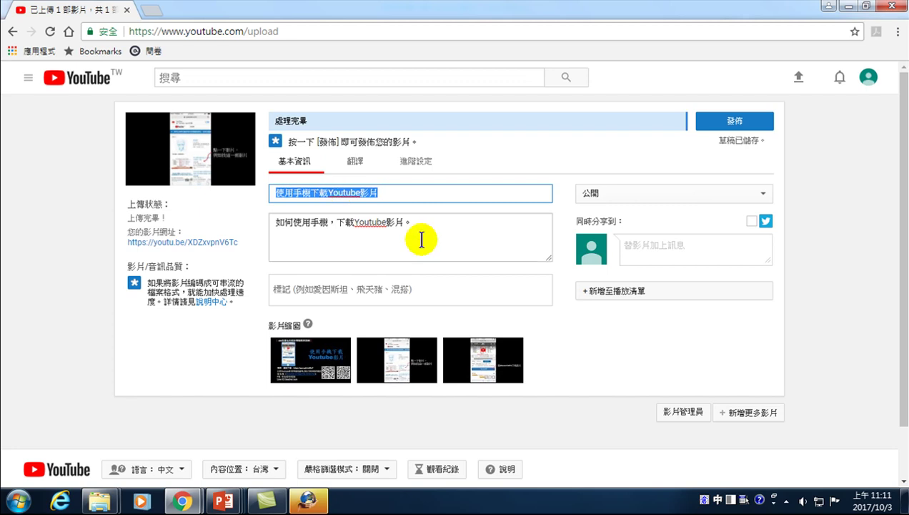
pyautogui.click(686, 229)
pyautogui.click(752, 222)
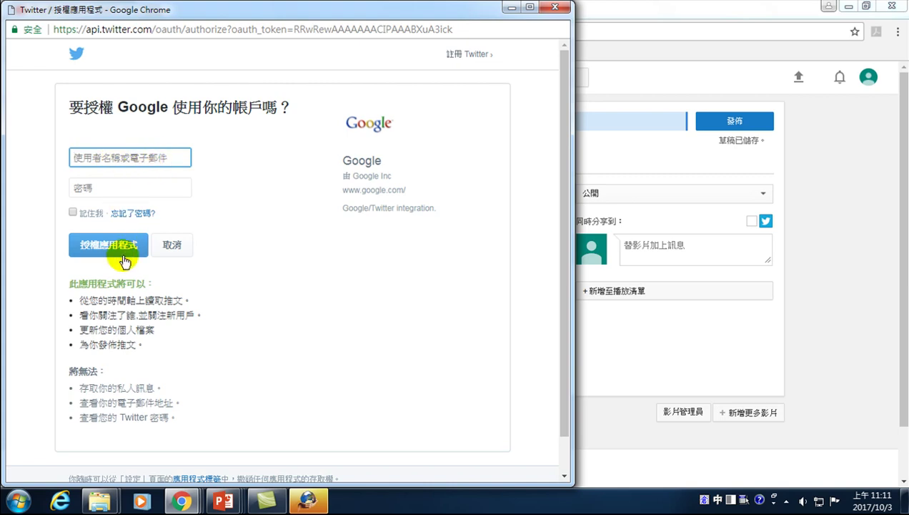
pyautogui.click(557, 7)
# - Copy the title 使用手機下載Youtube影片 and paste it into the share message
pyautogui.click(643, 245)
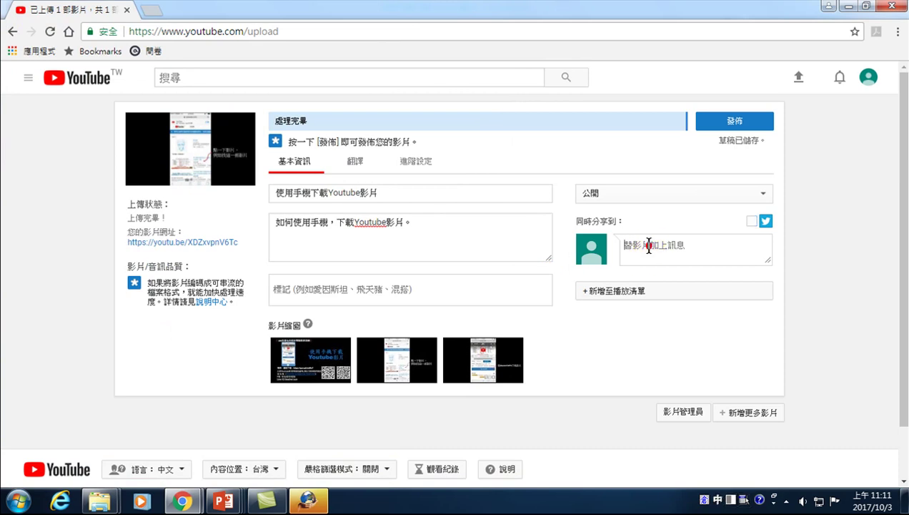
pyautogui.moveTo(277, 193); pyautogui.dragTo(377, 193)
pyautogui.rightClick(348, 194)
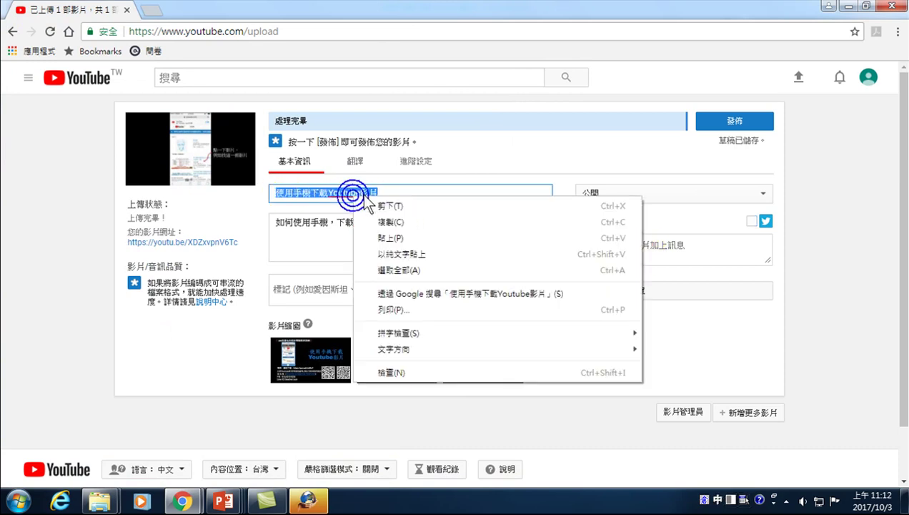
pyautogui.click(387, 222)
pyautogui.click(636, 243)
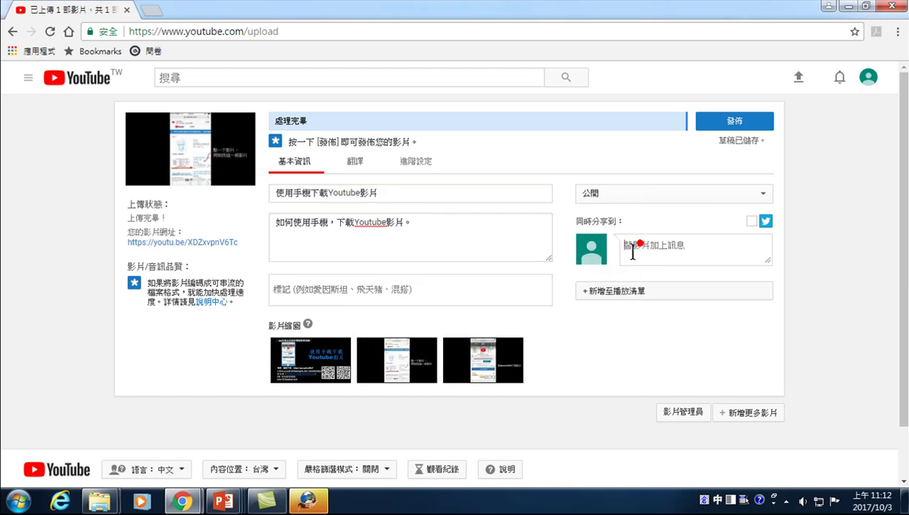
pyautogui.hotkey('ctrl', 'v')
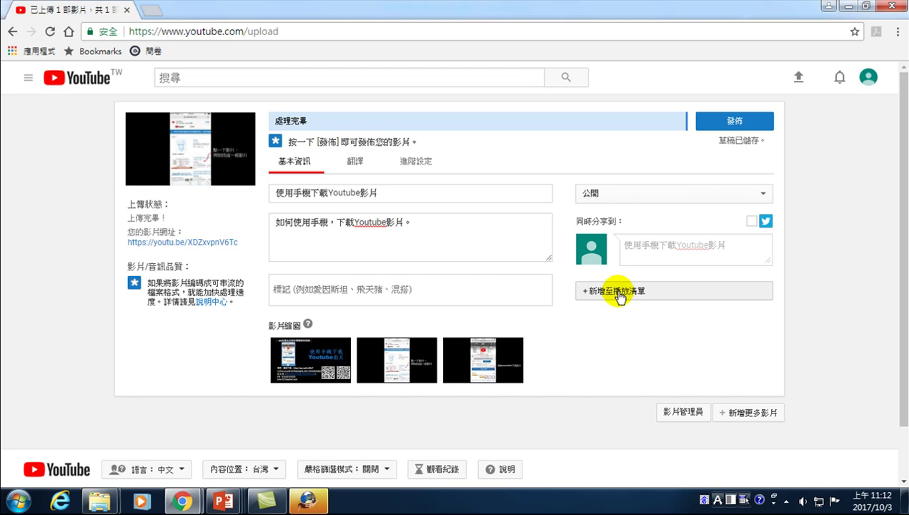
# - Open the '+新增至播放清單' playlist dropdown below the sharing box
pyautogui.click(619, 298)
pyautogui.click(619, 297)
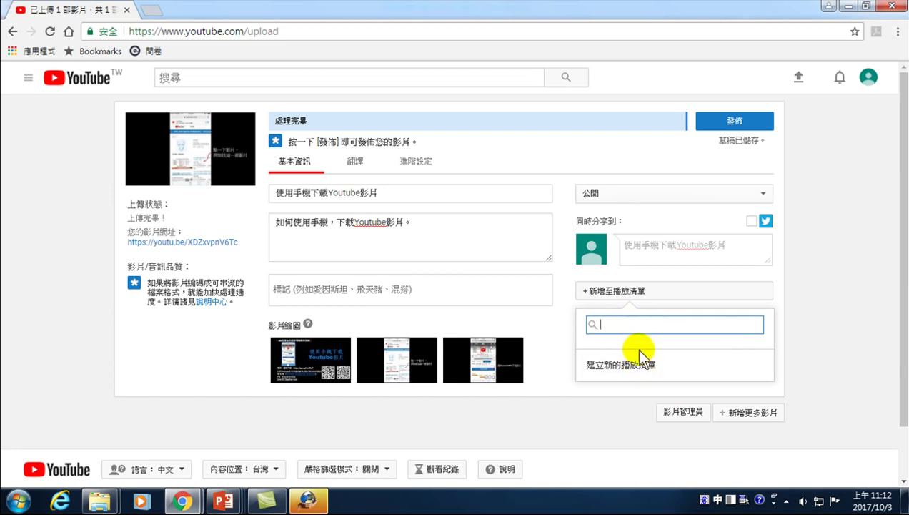
# - Create a new playlist named 實用工具介紹 and add the video to it
pyautogui.click(630, 369)
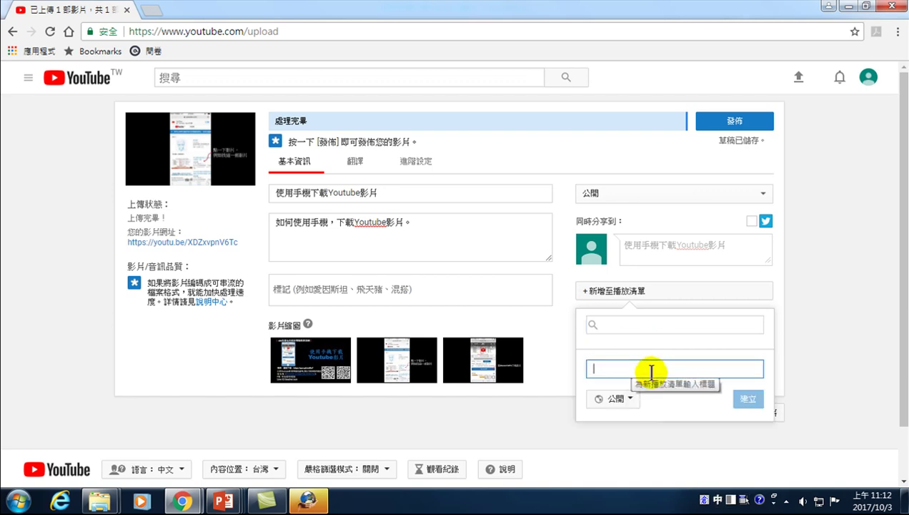
pyautogui.write('實用工具')
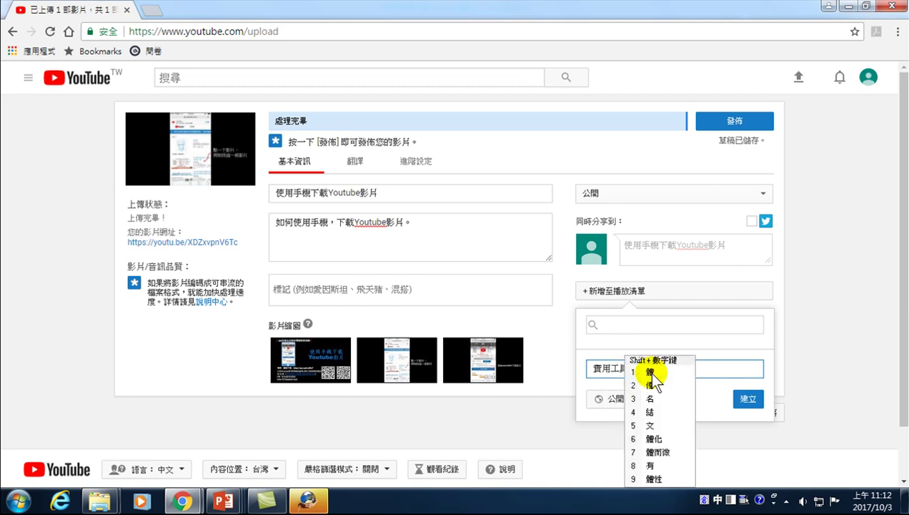
pyautogui.write('介')
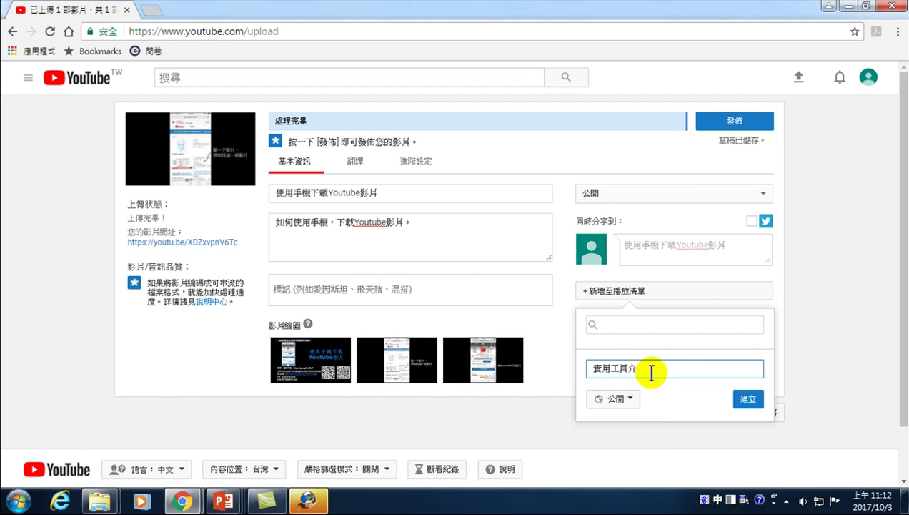
pyautogui.write('紹')
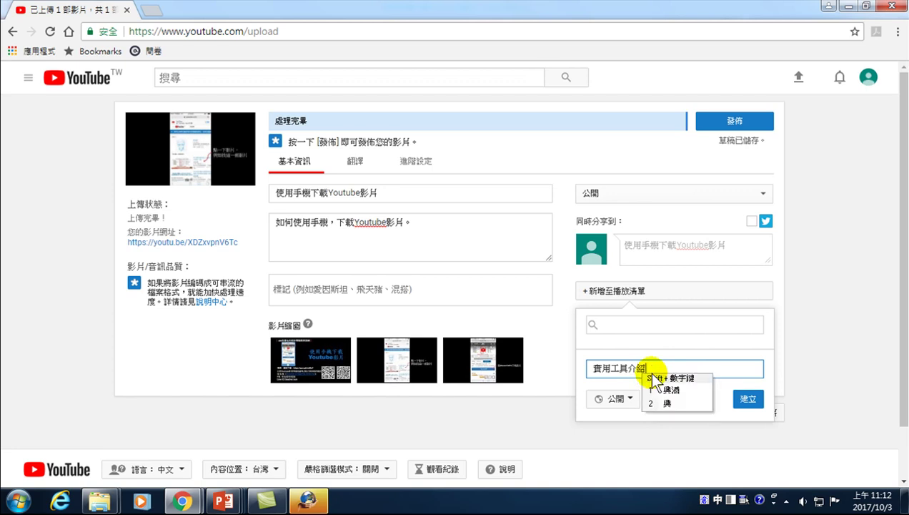
pyautogui.press('Return')
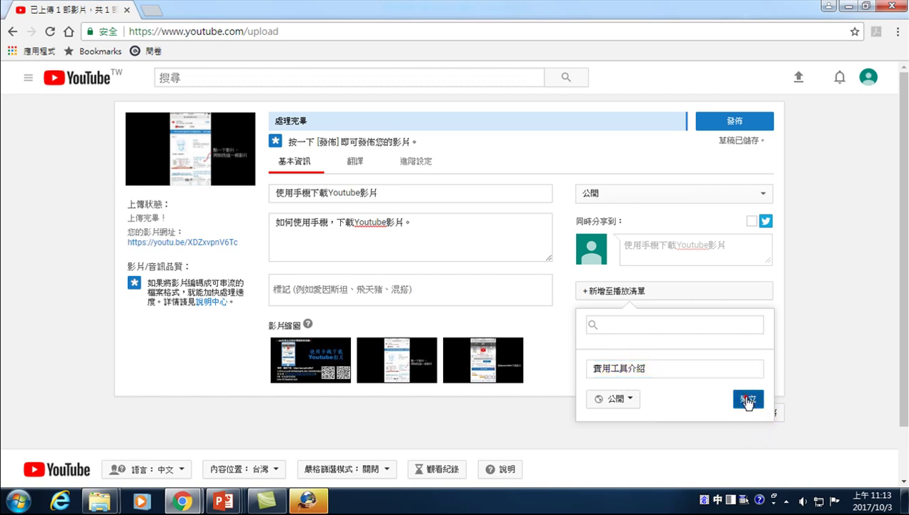
pyautogui.click(747, 399)
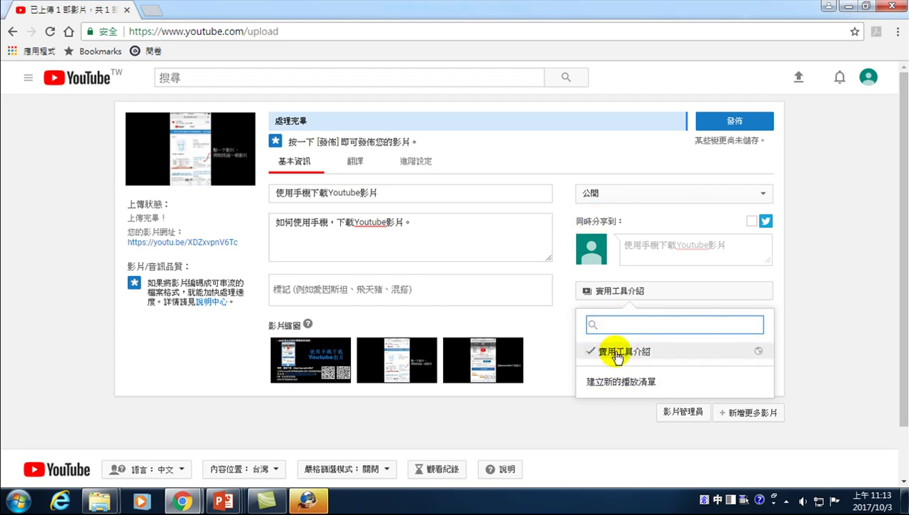
pyautogui.click(421, 289)
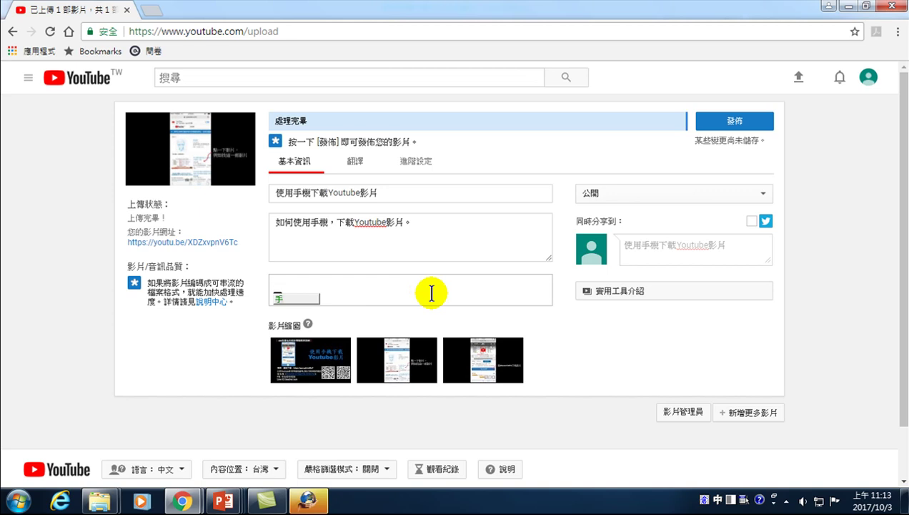
# - Add the tags Youtube, Youtube影片 and 手機
pyautogui.write('Y')
pyautogui.write('outube')
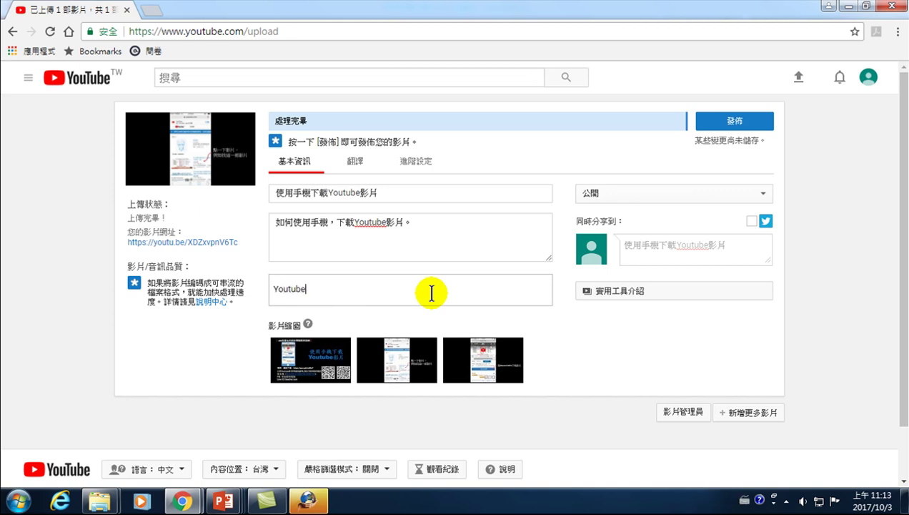
pyautogui.press('Return')
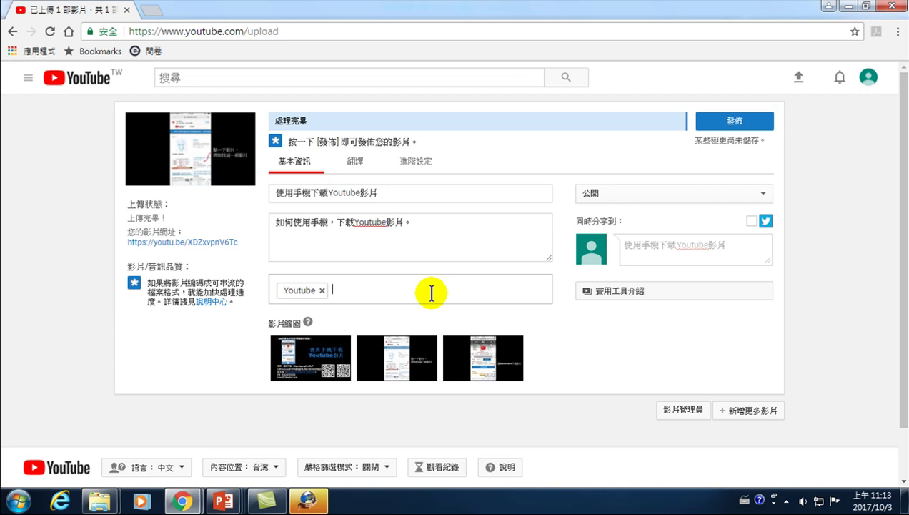
pyautogui.write(' Youtube')
pyautogui.write('影片')
pyautogui.press('Return')
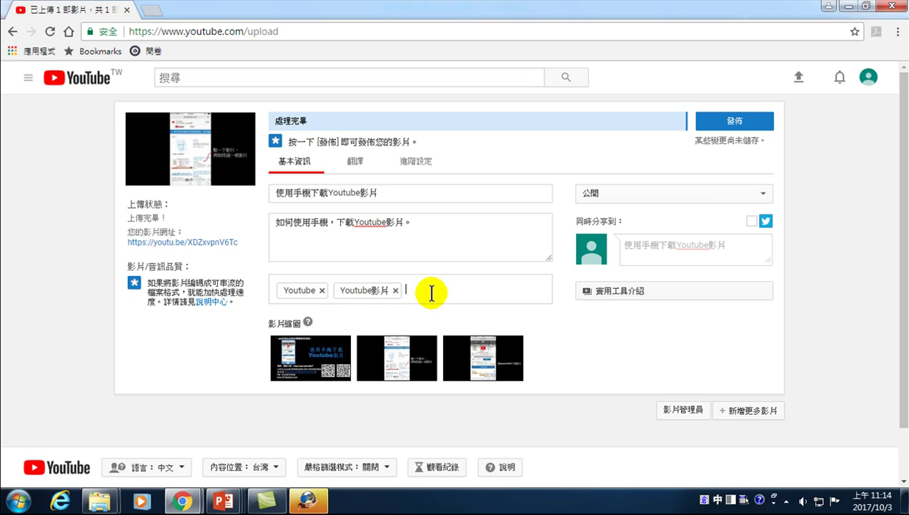
pyautogui.write('手機')
pyautogui.press('Return')
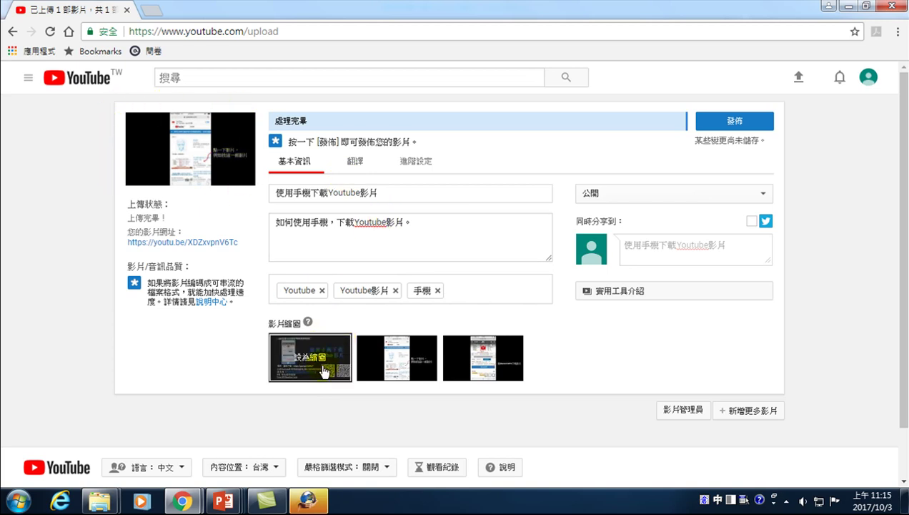
pyautogui.moveTo(396, 357)
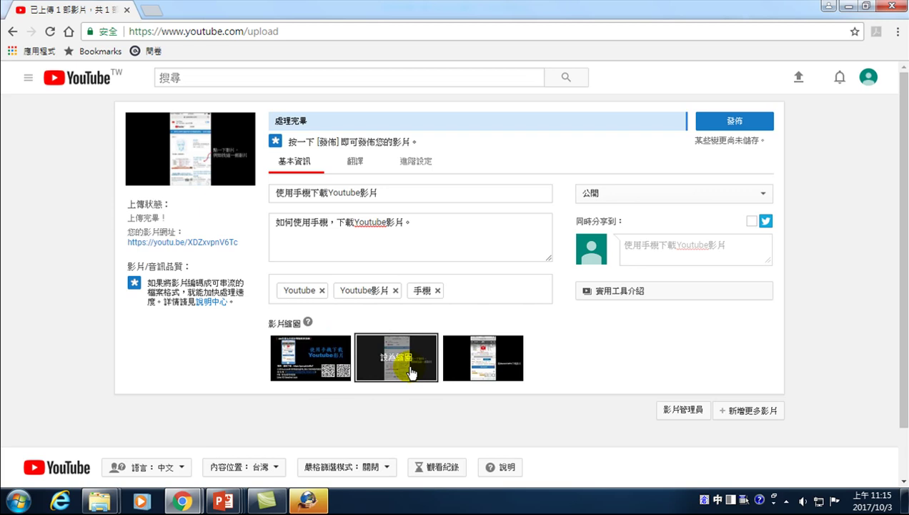
# - Choose the first thumbnail, the 使用手機下載Youtube影片 title card, under 影片縮圖
pyautogui.click(313, 361)
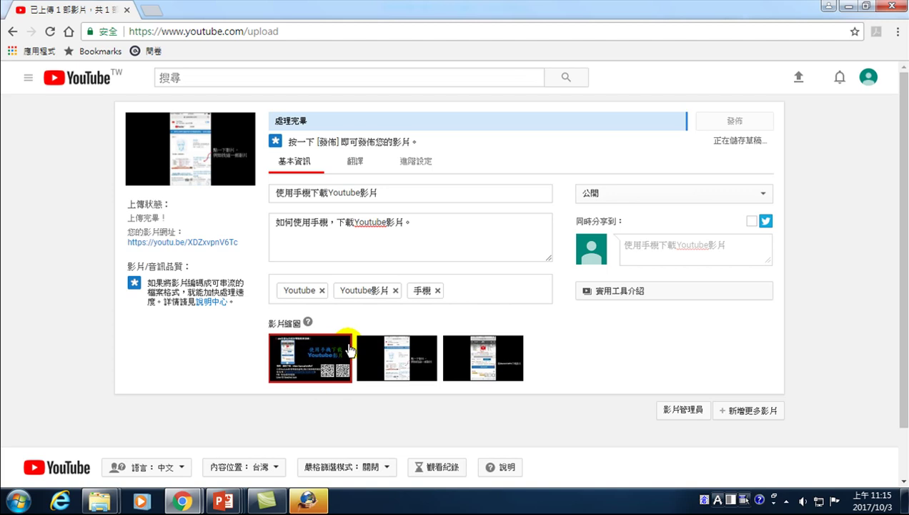
pyautogui.click(350, 349)
pyautogui.moveTo(483, 357)
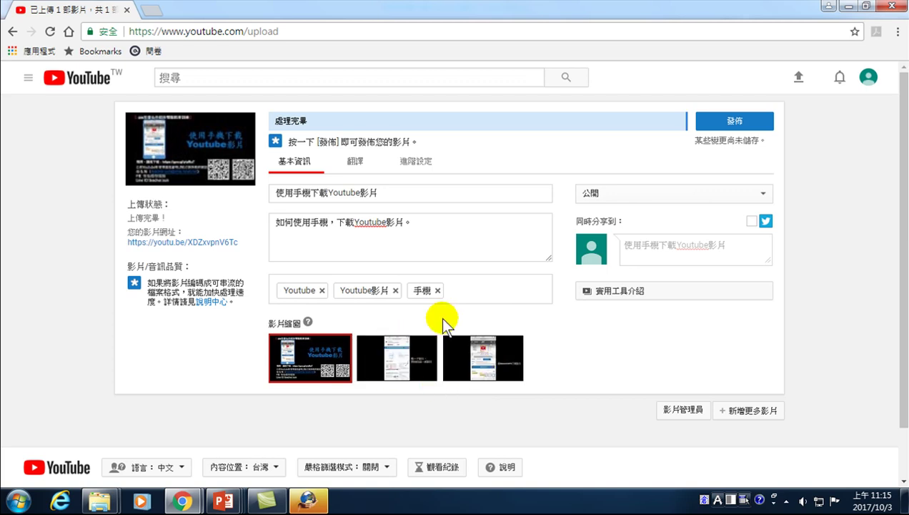
pyautogui.click(655, 190)
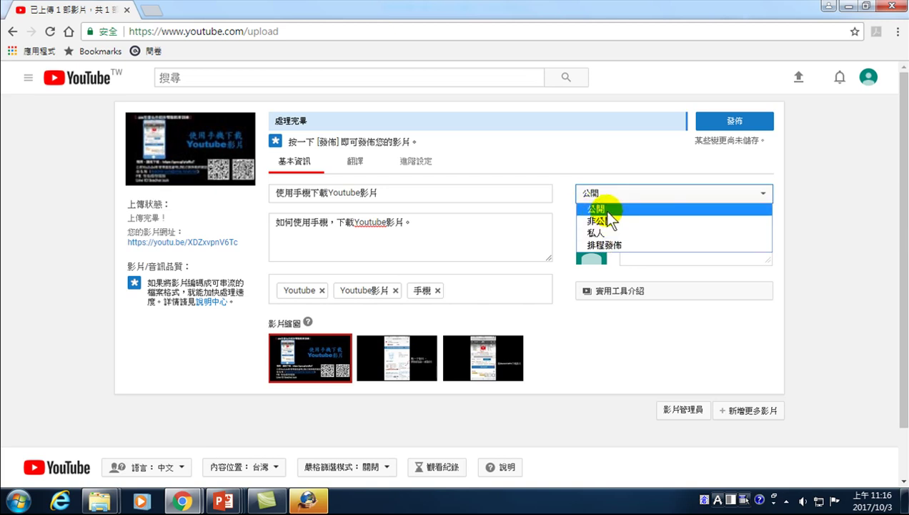
pyautogui.click(603, 210)
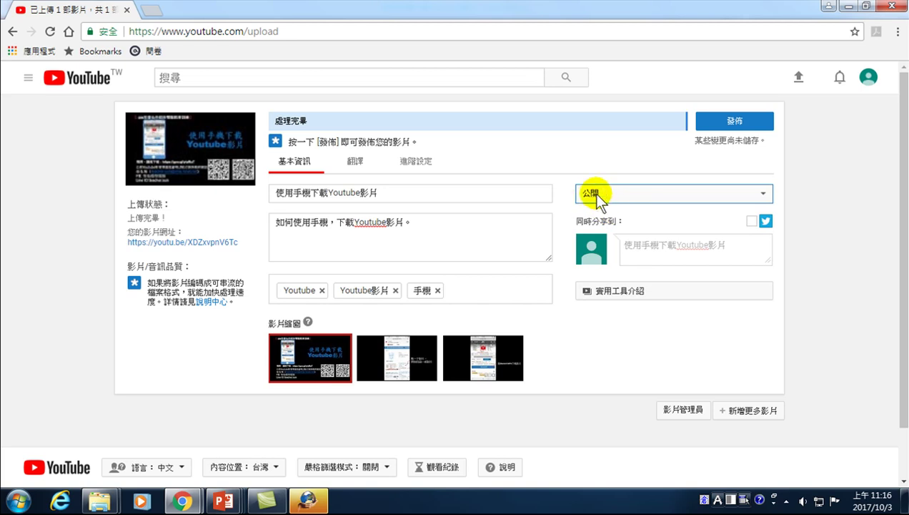
# - Publish the video with the 發佈 button
pyautogui.click(735, 122)
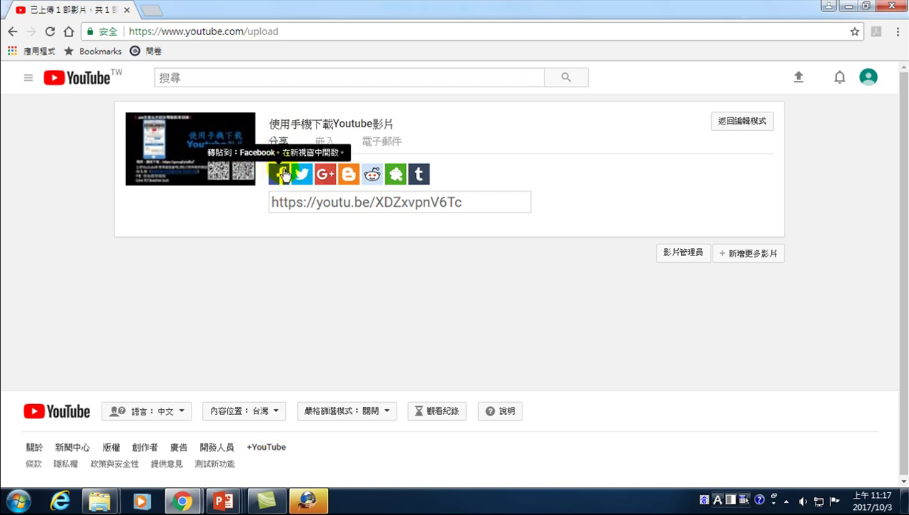
pyautogui.click(284, 183)
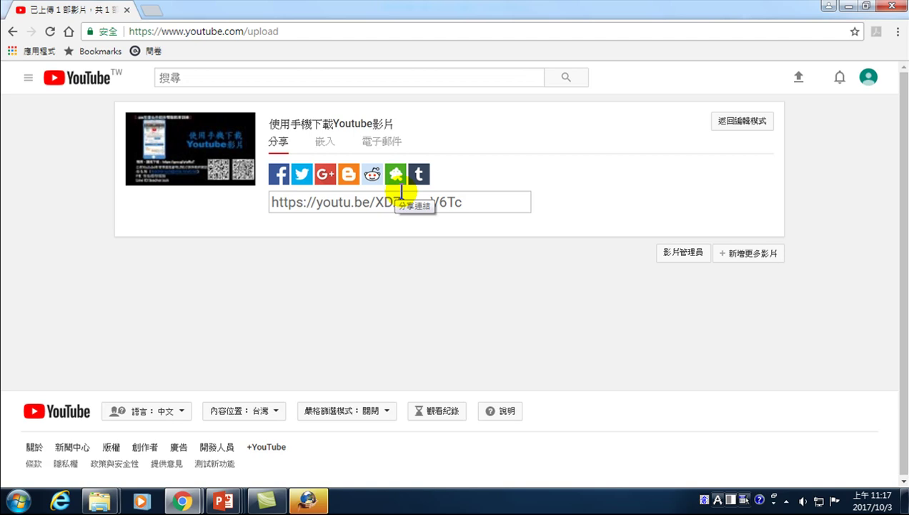
# - Open the video's youtu.be share link in a new tab
pyautogui.click(310, 123)
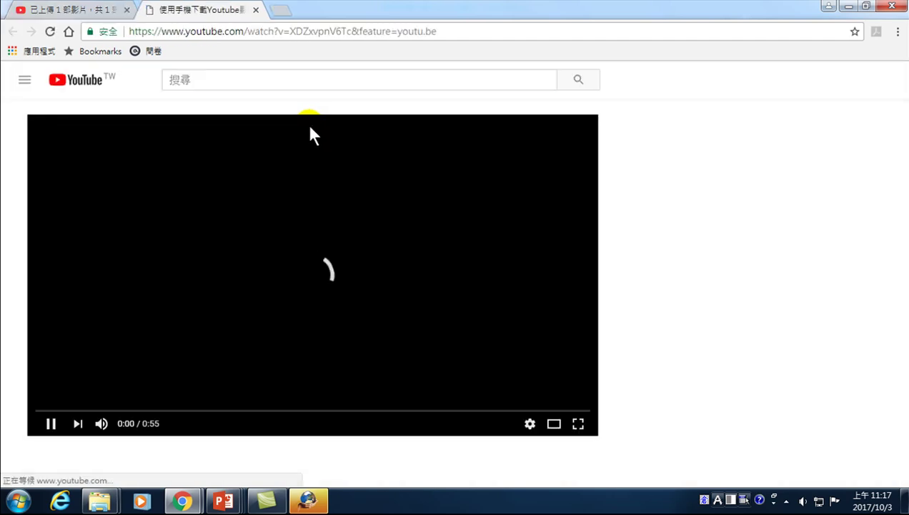